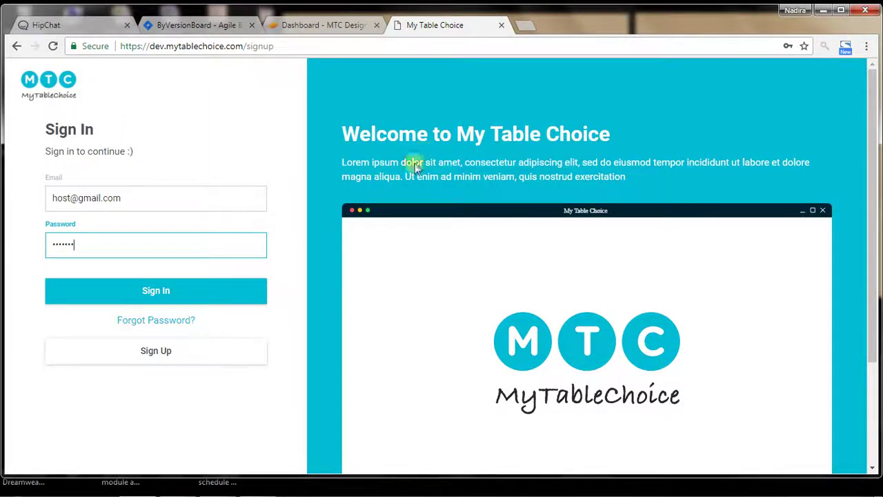
Open Chrome DevTools beside the page, then follow the sign-up form's 'Sign In' link back
key(F12)
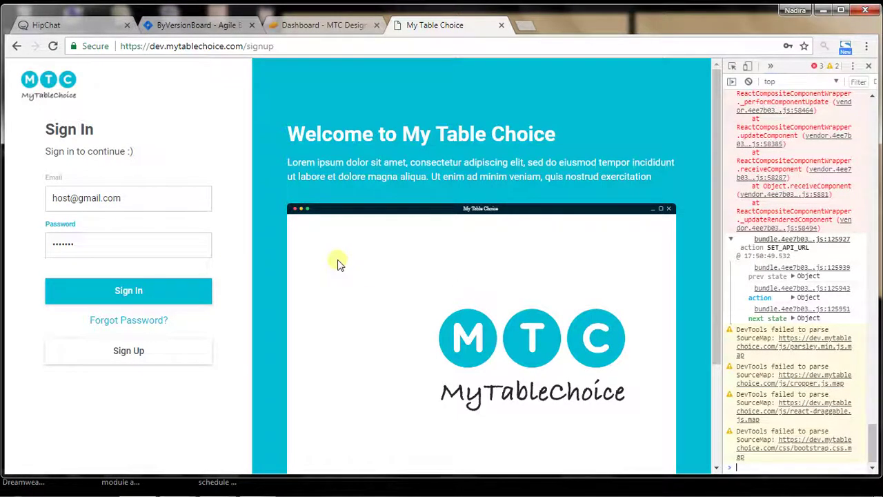
click(318, 47)
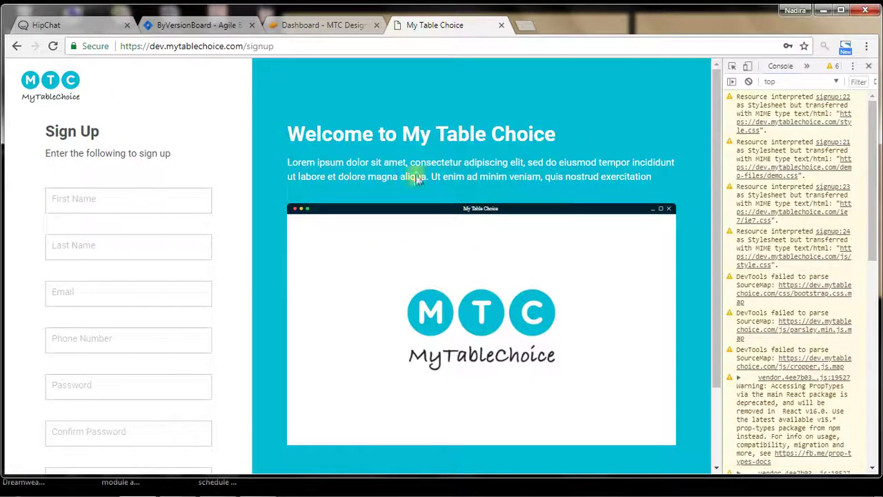
scroll(151, 218, down, 3)
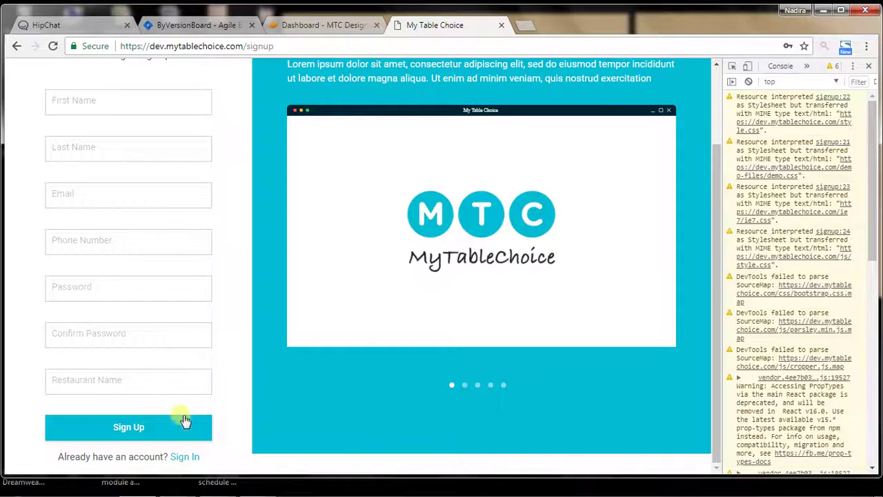
click(185, 457)
scroll(173, 303, up, 1)
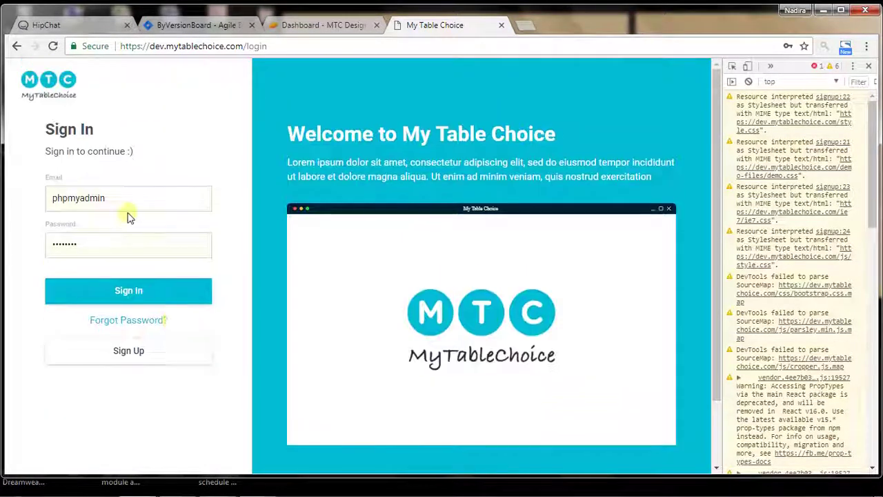
double_click(124, 198)
text(sn)
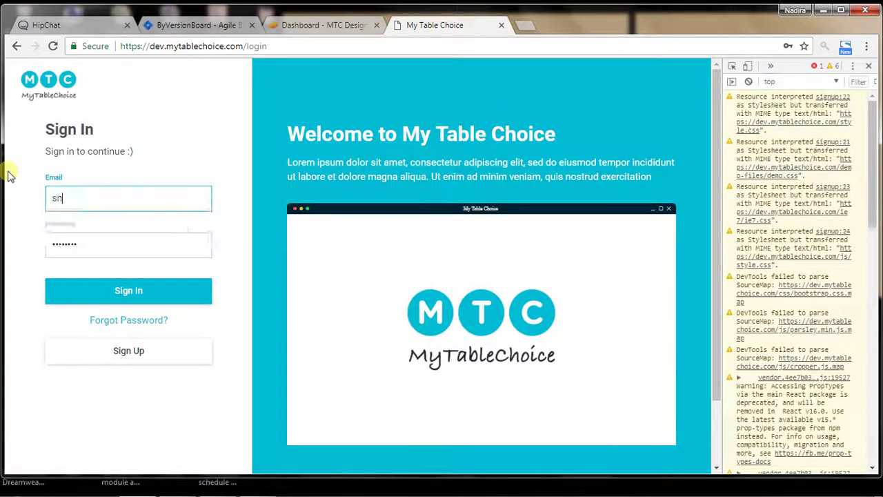
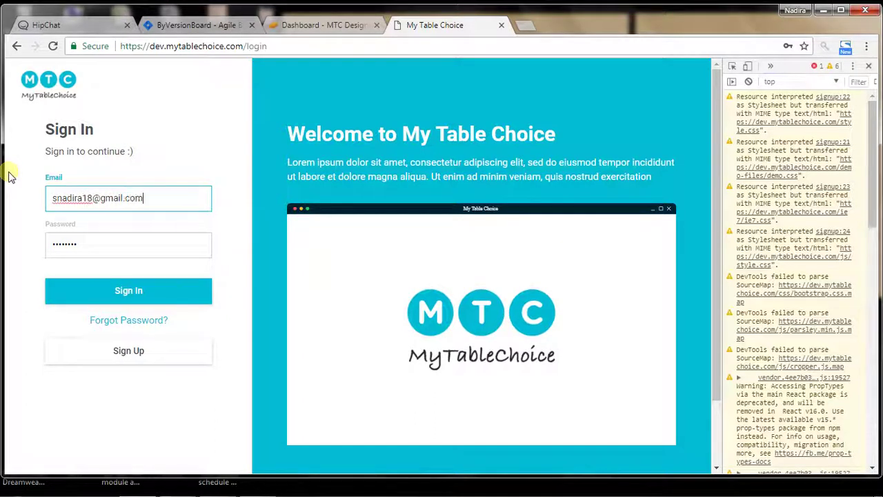
key(Tab)
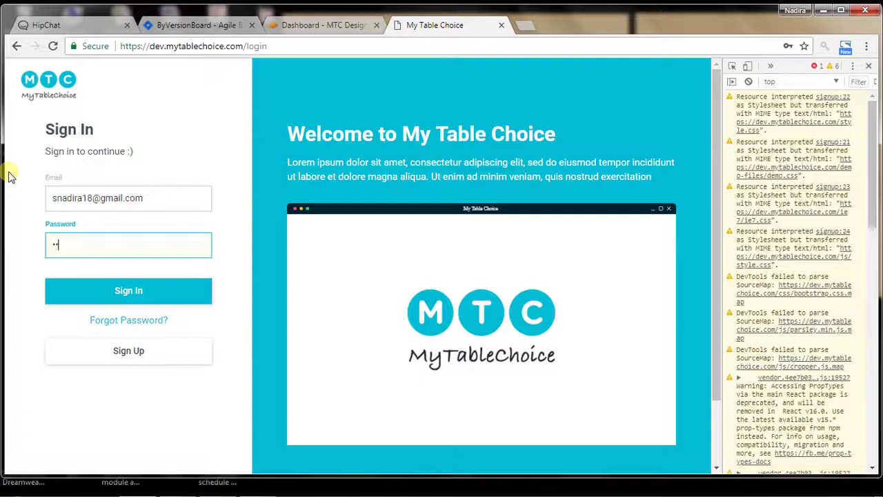
key(Return)
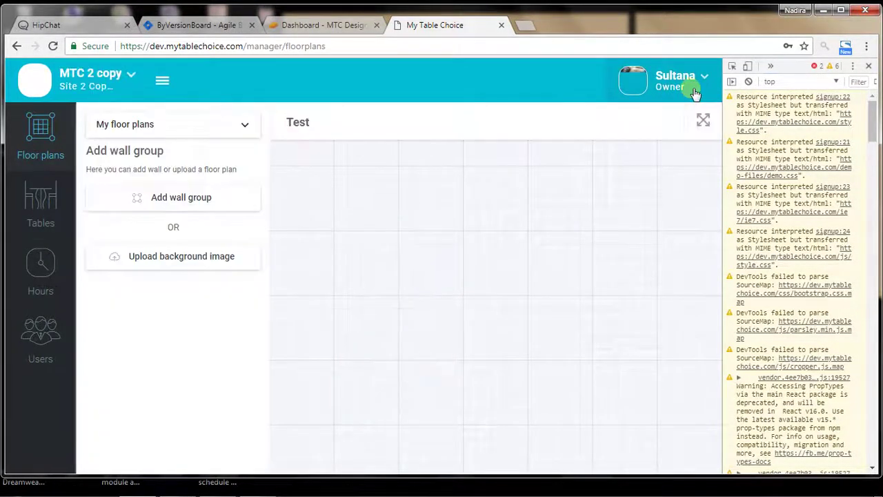
click(696, 86)
click(660, 186)
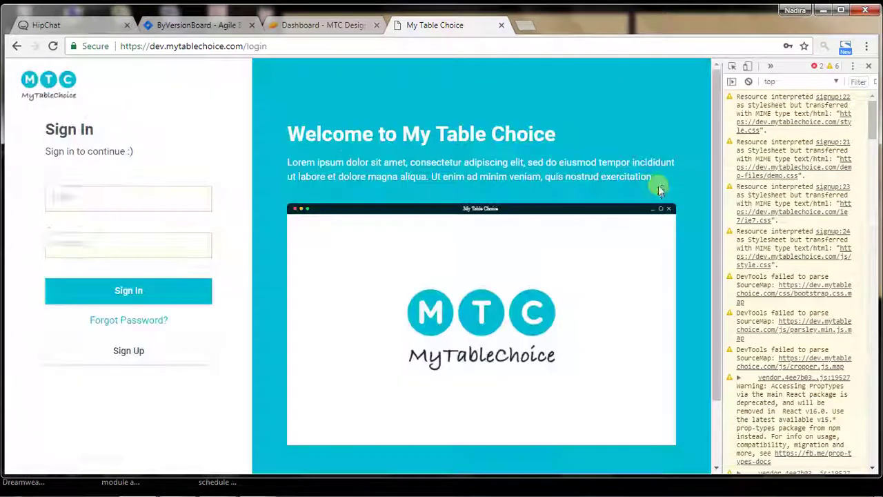
drag(874, 116, 873, 480)
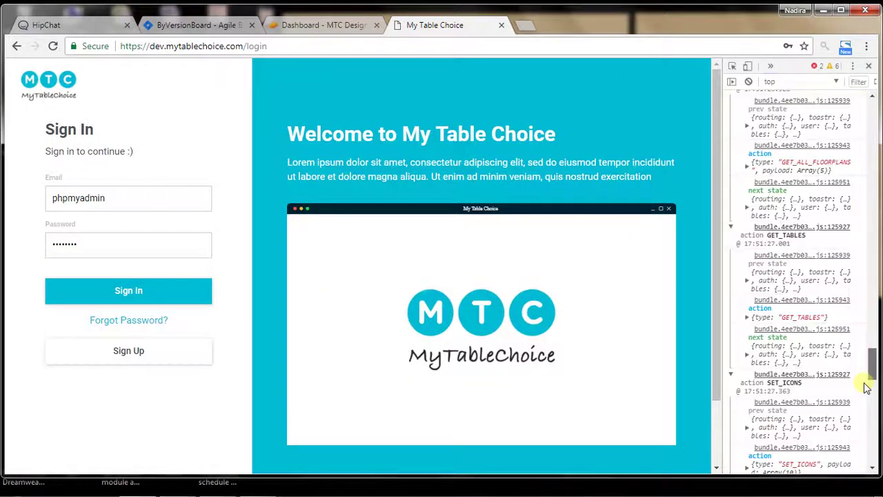
Replace the prefilled email with the host account's address and move to the password
click(122, 199)
double_click(96, 201)
drag(96, 201, 12, 206)
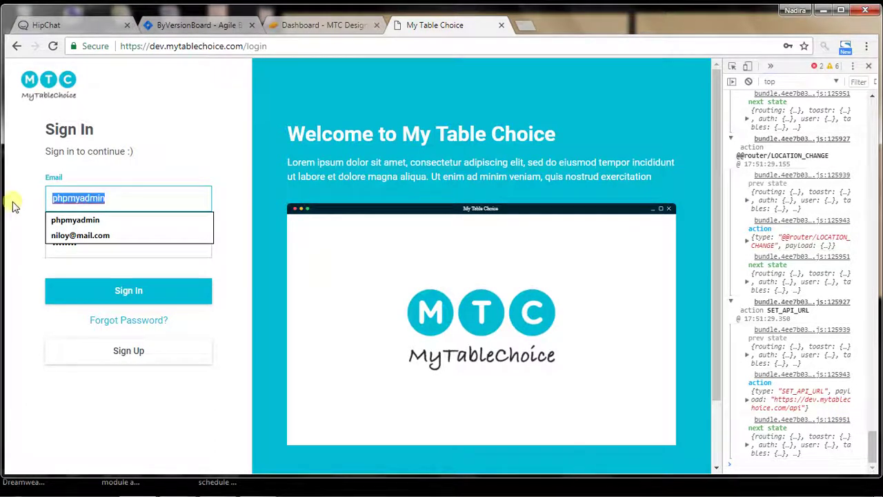
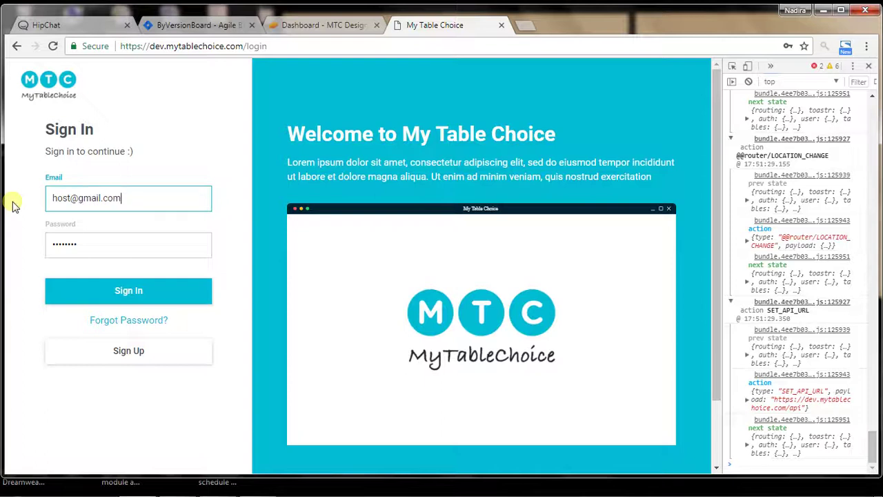
key(Tab)
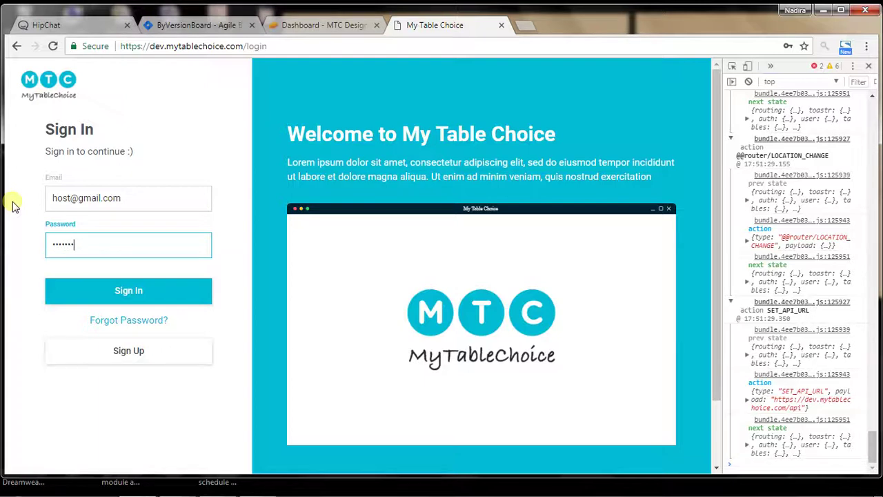
Submit the host sign-in and scroll up to the 'No active restaurants' notice
key(Return)
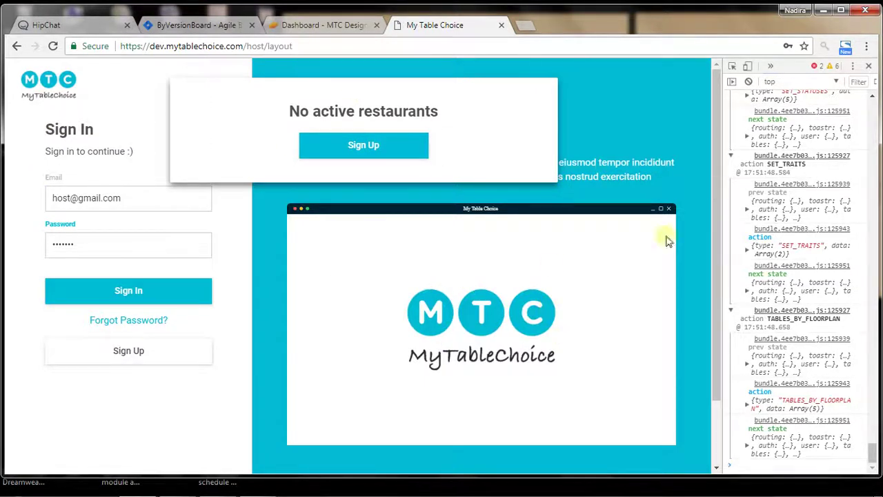
scroll(759, 307, up, 3)
scroll(762, 307, up, 3)
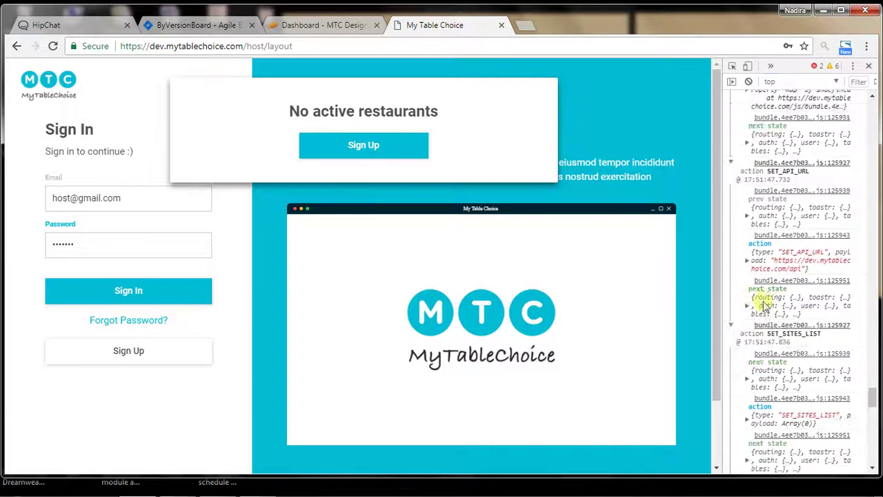
scroll(765, 305, up, 3)
scroll(752, 300, up, 3)
scroll(747, 300, up, 3)
scroll(747, 300, up, 3)
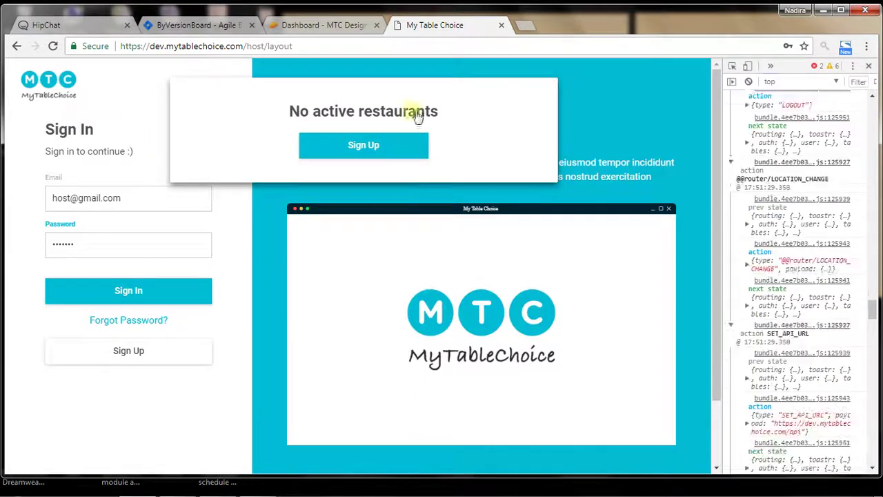
Choose sign-up from the notice, then load the /signup address directly in the address bar
click(352, 150)
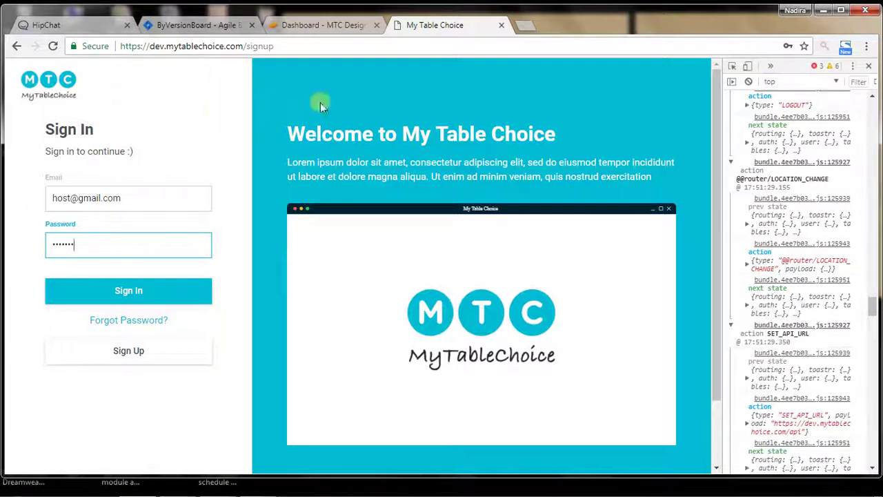
double_click(293, 45)
key(BackSpace)
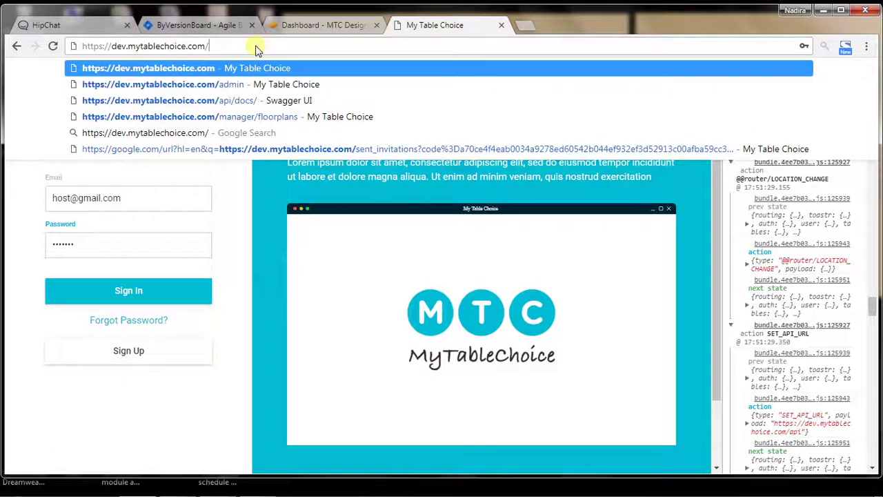
drag(261, 50, 81, 47)
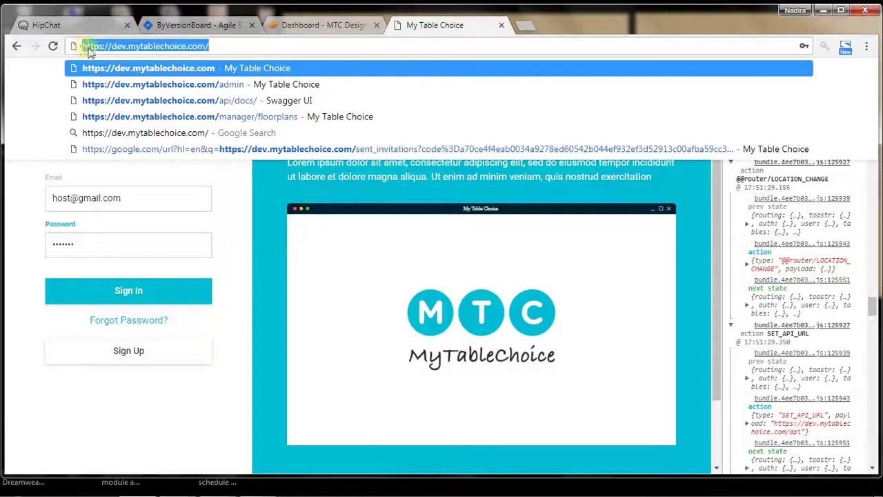
key(Return)
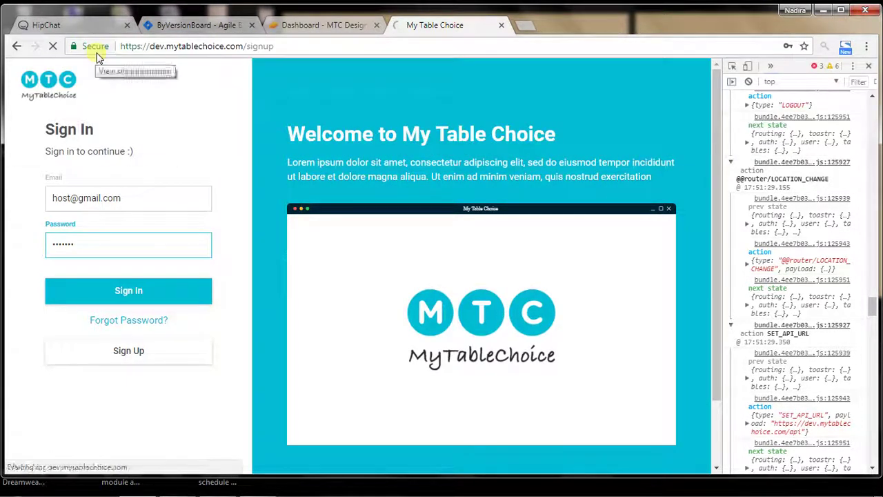
Switch to the Jira tab with MTC-242 and scroll through its six requested login fixes
click(203, 26)
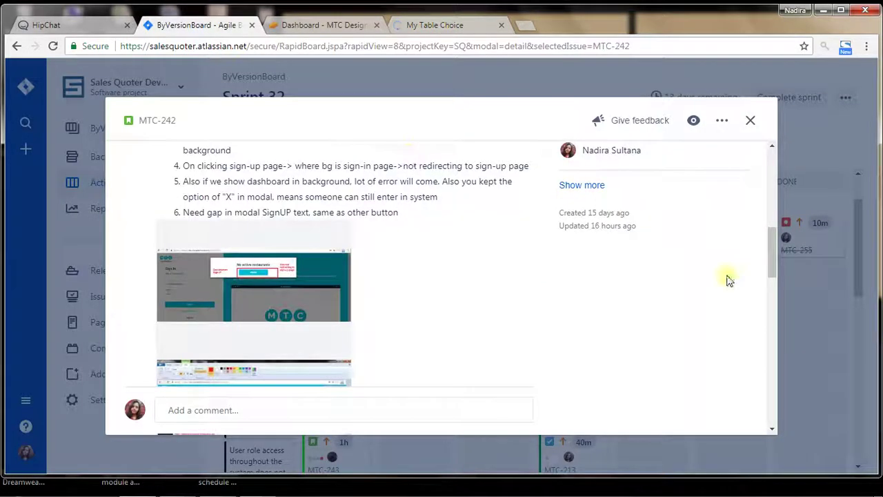
scroll(309, 273, up, 1)
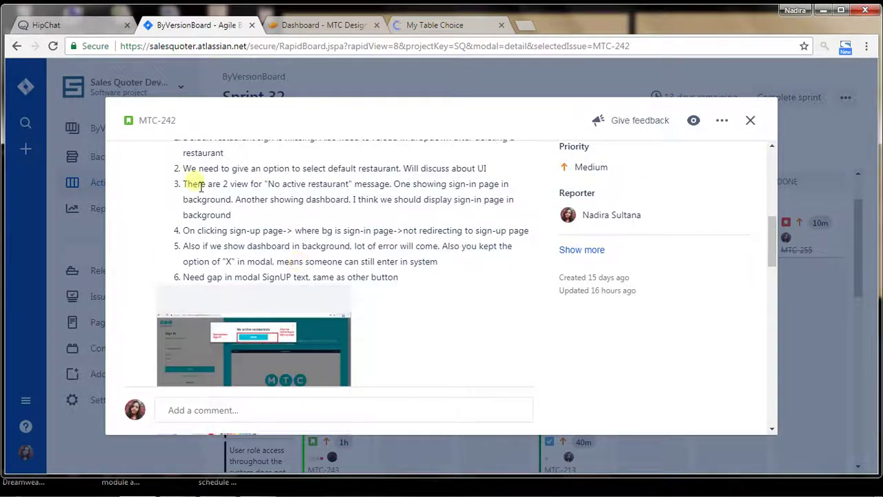
scroll(325, 202, up, 1)
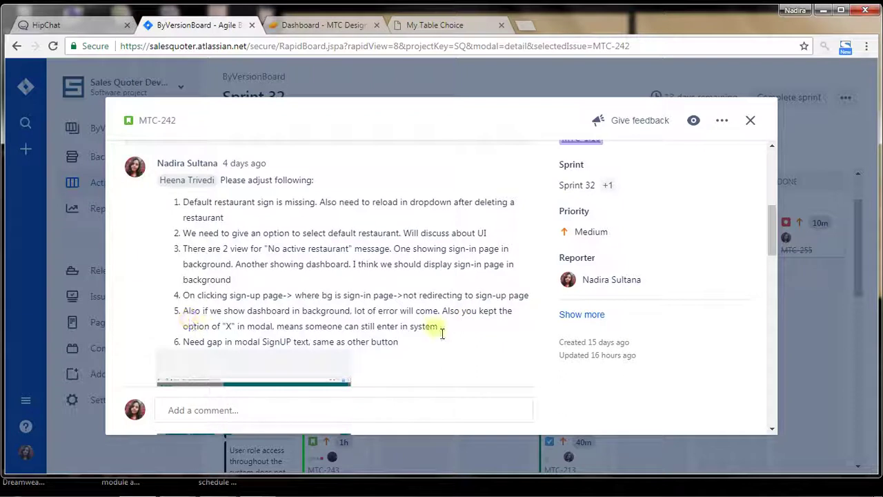
scroll(442, 333, down, 1)
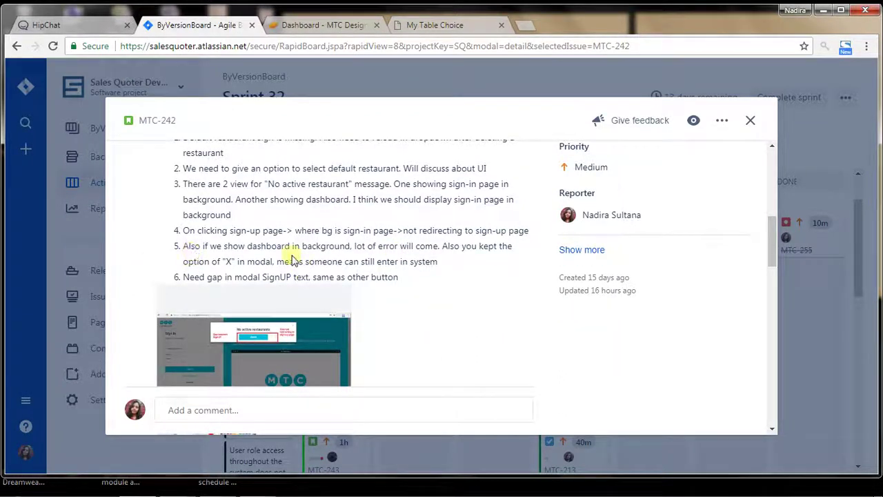
Back in My Table Choice, go to Sign In and log in with the host account's email
click(432, 24)
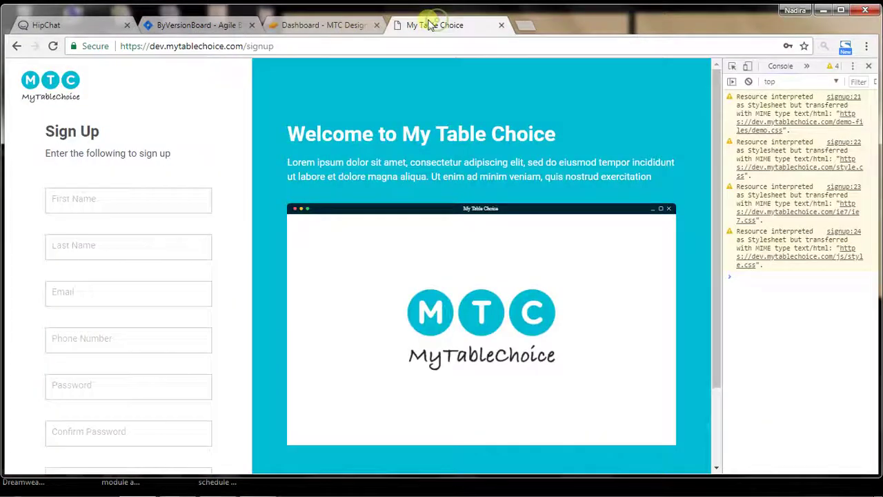
scroll(192, 170, down, 2)
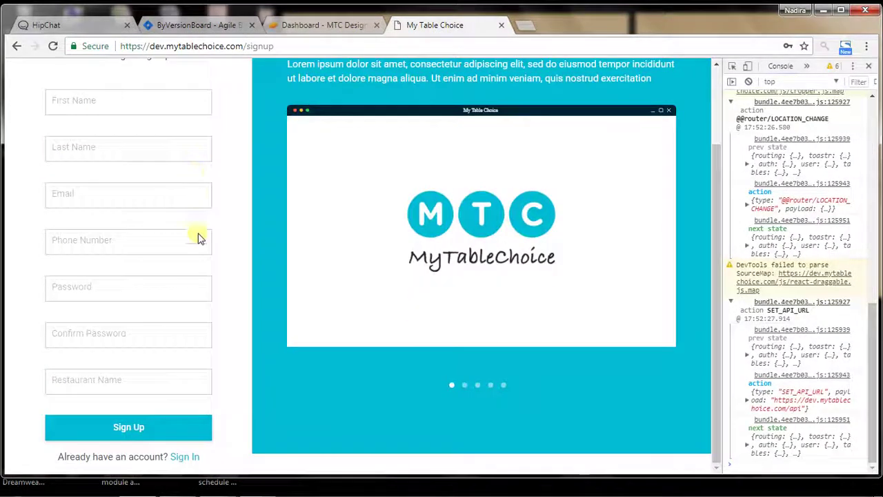
click(195, 458)
click(138, 118)
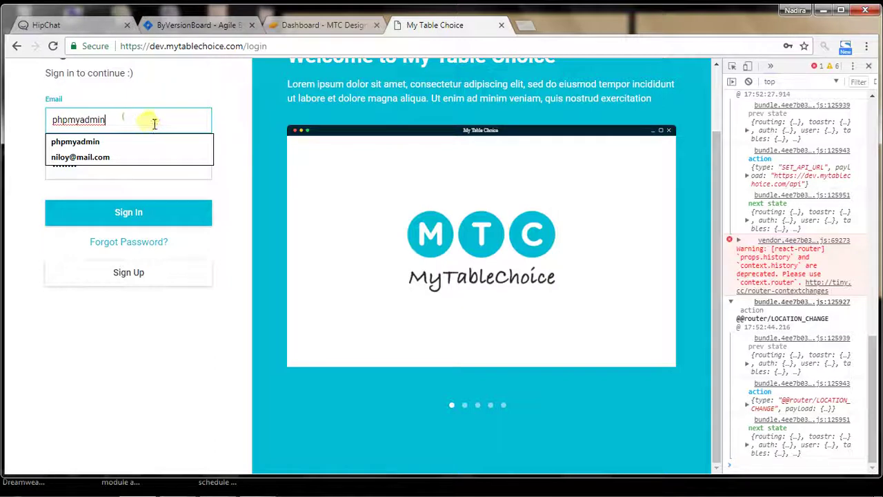
drag(148, 118, 9, 118)
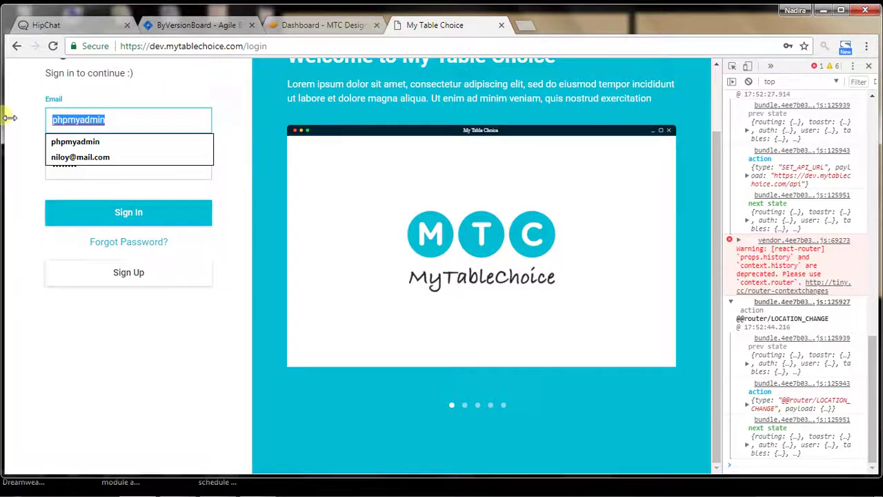
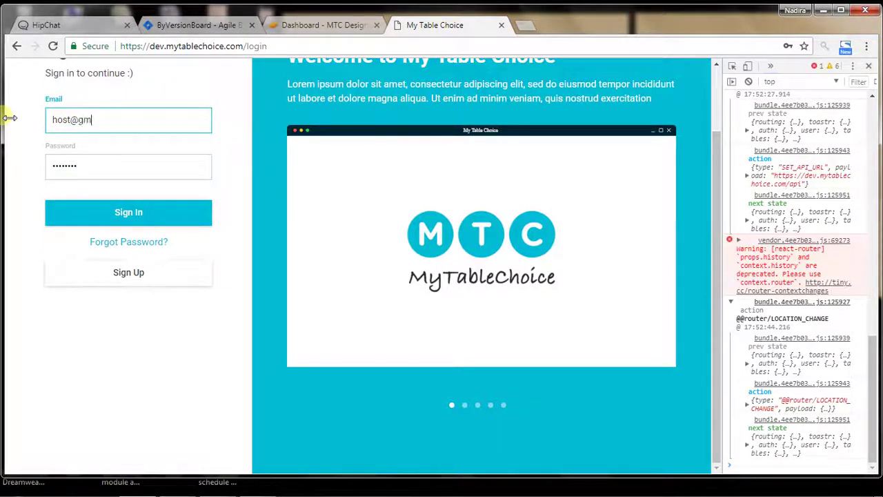
key(Tab)
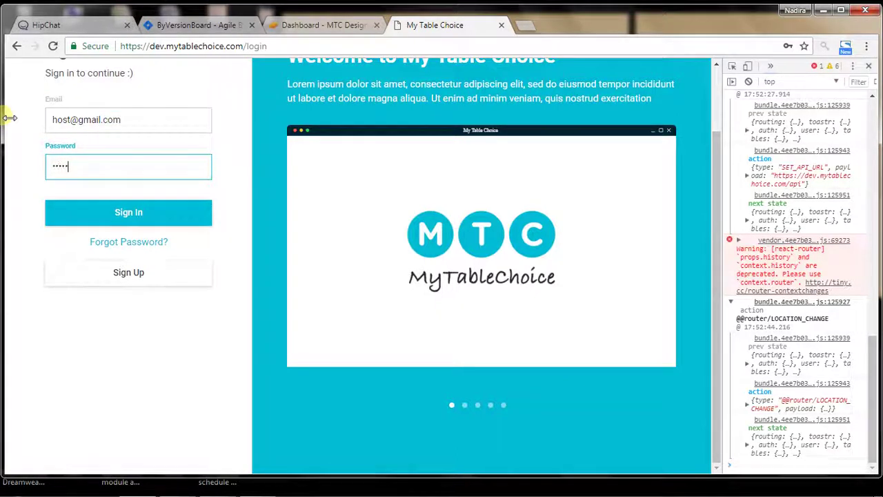
key(Return)
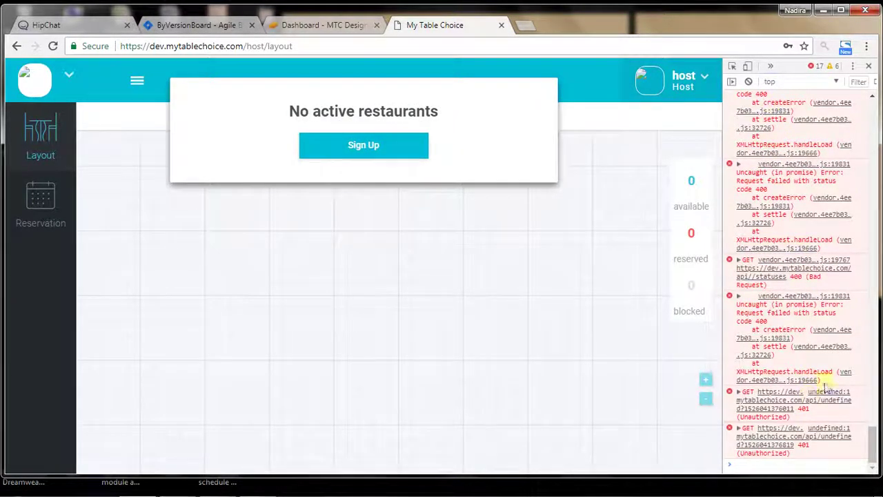
Scroll through the DevTools console errors shown on the dashboard
scroll(804, 403, up, 3)
scroll(804, 394, up, 3)
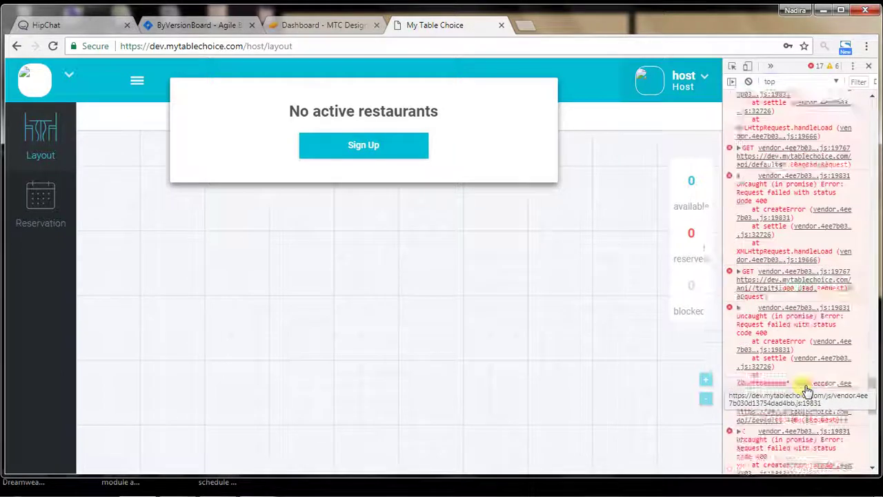
scroll(801, 384, up, 3)
scroll(799, 381, up, 3)
scroll(790, 369, down, 3)
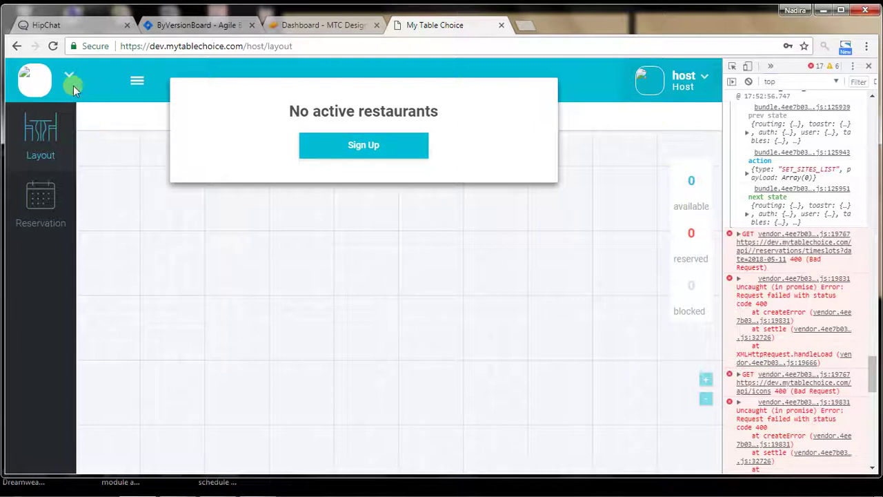
Try the header dropdown chevron, then choose Sign Up in the 'No active restaurants' modal
click(710, 79)
click(613, 89)
click(67, 78)
click(60, 79)
click(362, 148)
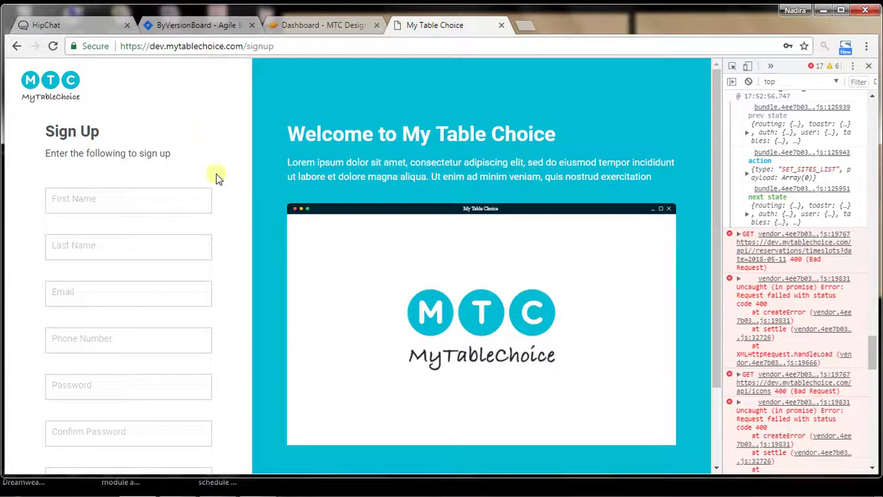
Scroll through the empty Sign Up form fields, then switch back to the Jira MTC-242 tab
scroll(220, 170, down, 2)
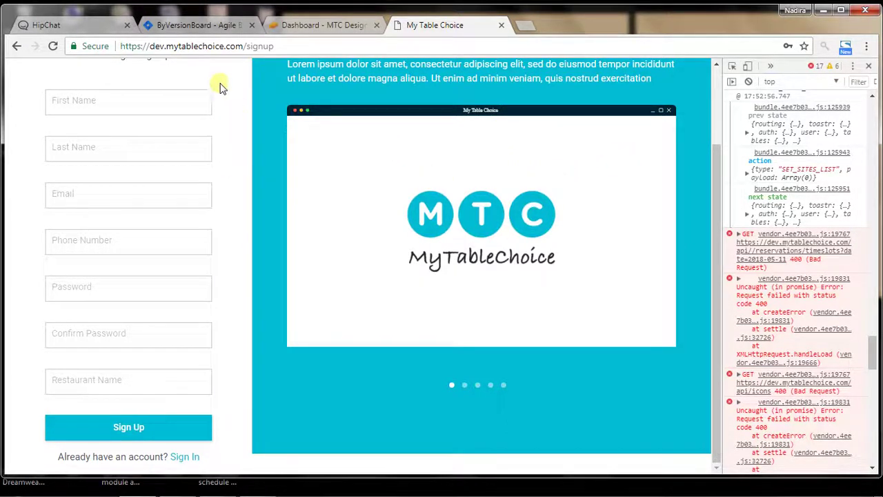
click(179, 24)
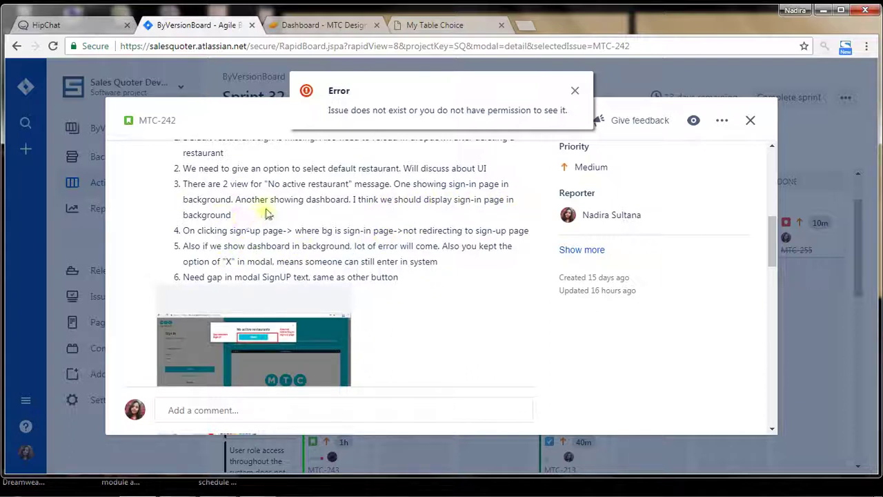
Close Jira's issue-not-found error and scroll MTC-242 down to the comment's two screenshots
click(576, 92)
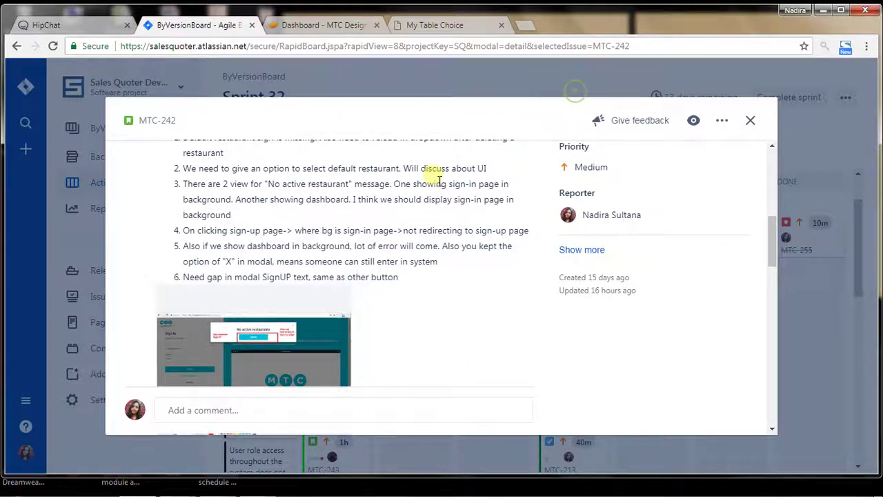
scroll(256, 239, up, 2)
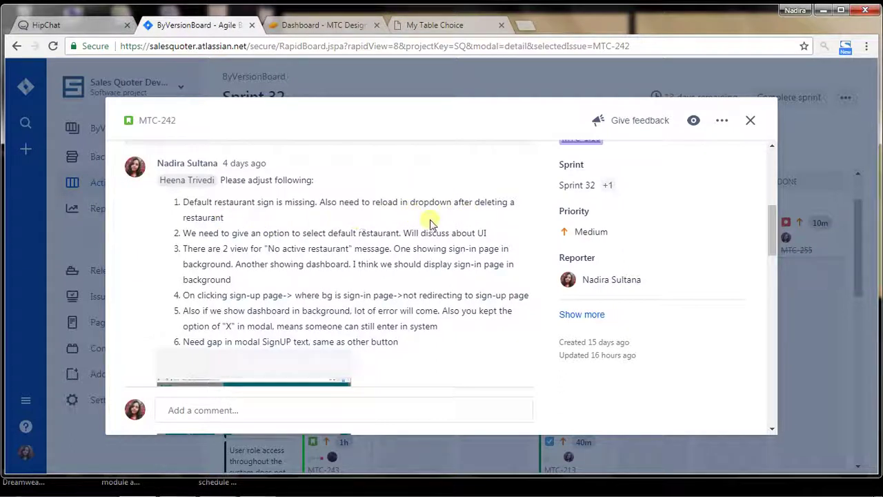
scroll(430, 221, down, 2)
scroll(430, 221, down, 1)
scroll(430, 221, down, 3)
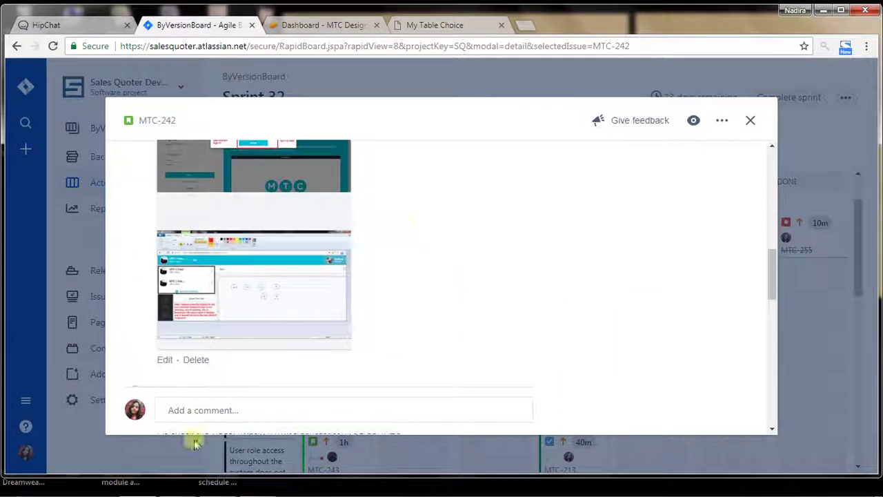